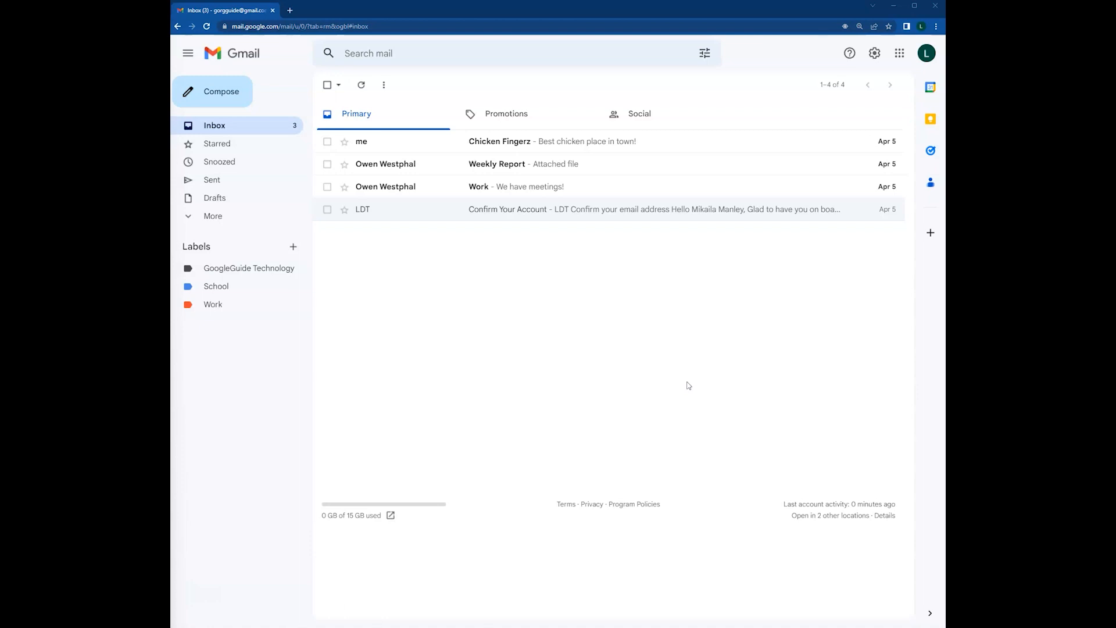
# Compose a new message to the recipient's e-mail address with the subject 'Meeting summary'
pyautogui.click(685, 382)
pyautogui.click(207, 96)
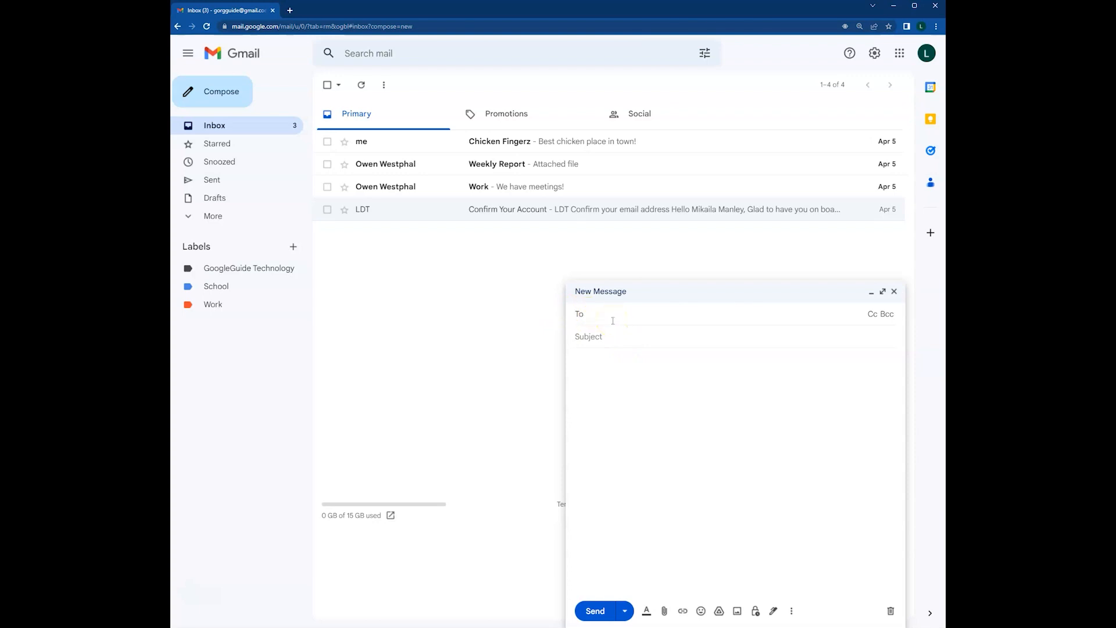
pyautogui.click(605, 349)
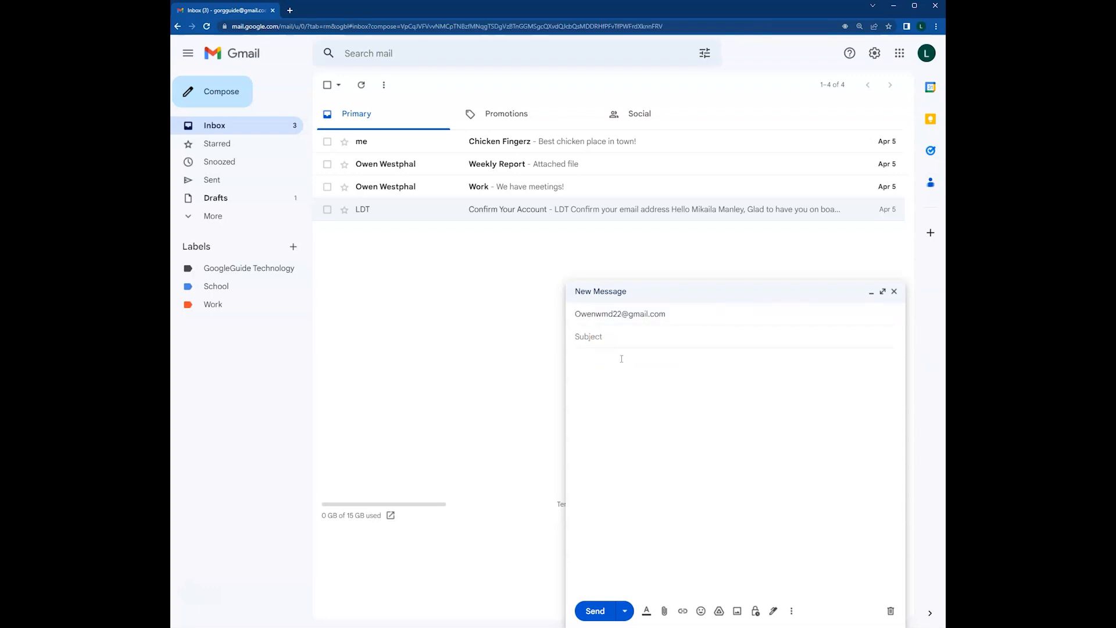
pyautogui.write('Meeting summary')
# Attach Progress Report #1 from Documents > School > Instructional Desgin (LDT3400)
pyautogui.click(664, 612)
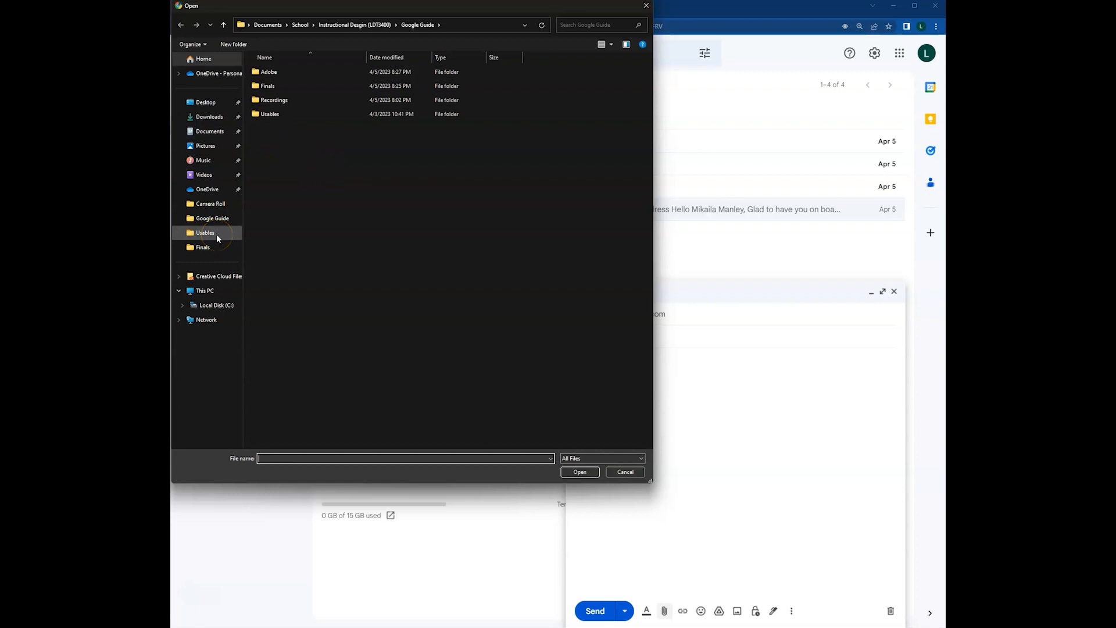
pyautogui.click(215, 135)
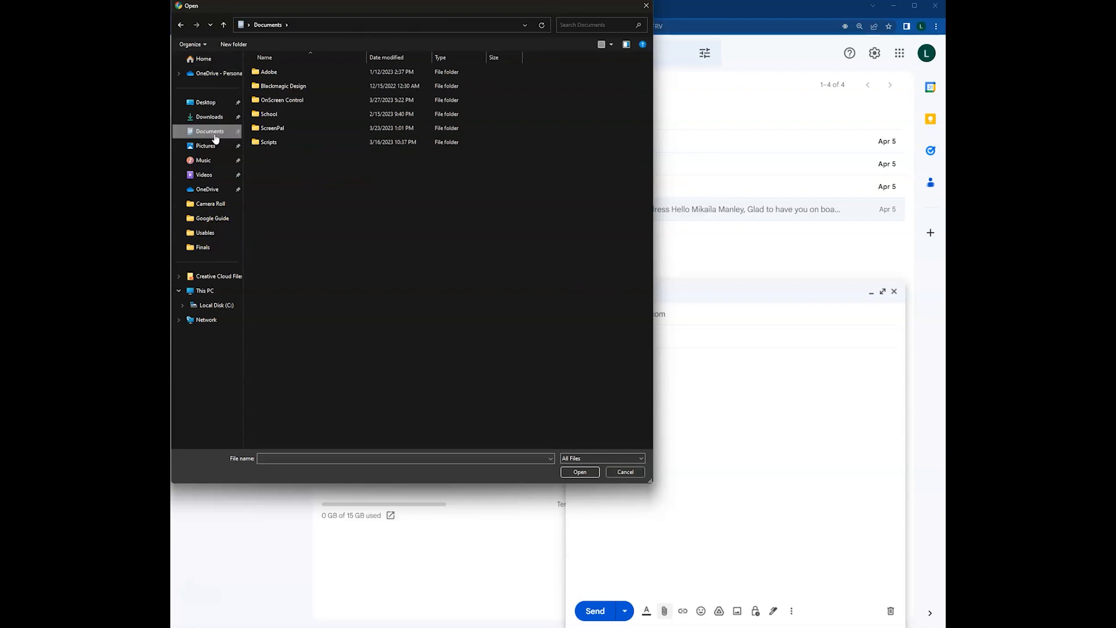
pyautogui.doubleClick(310, 114)
pyautogui.doubleClick(314, 72)
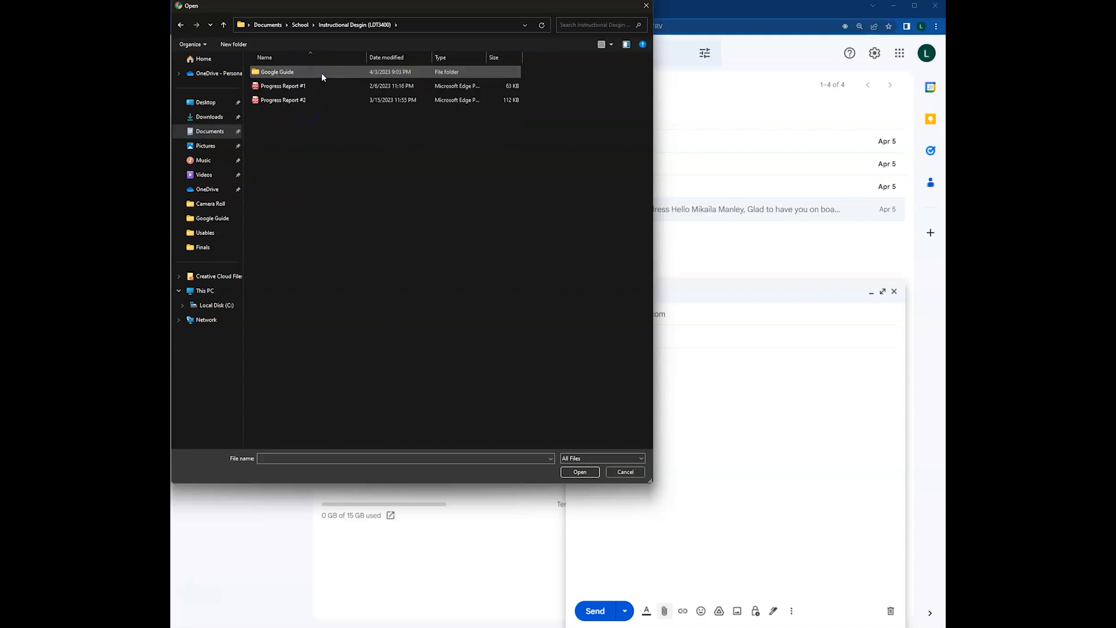
pyautogui.click(280, 88)
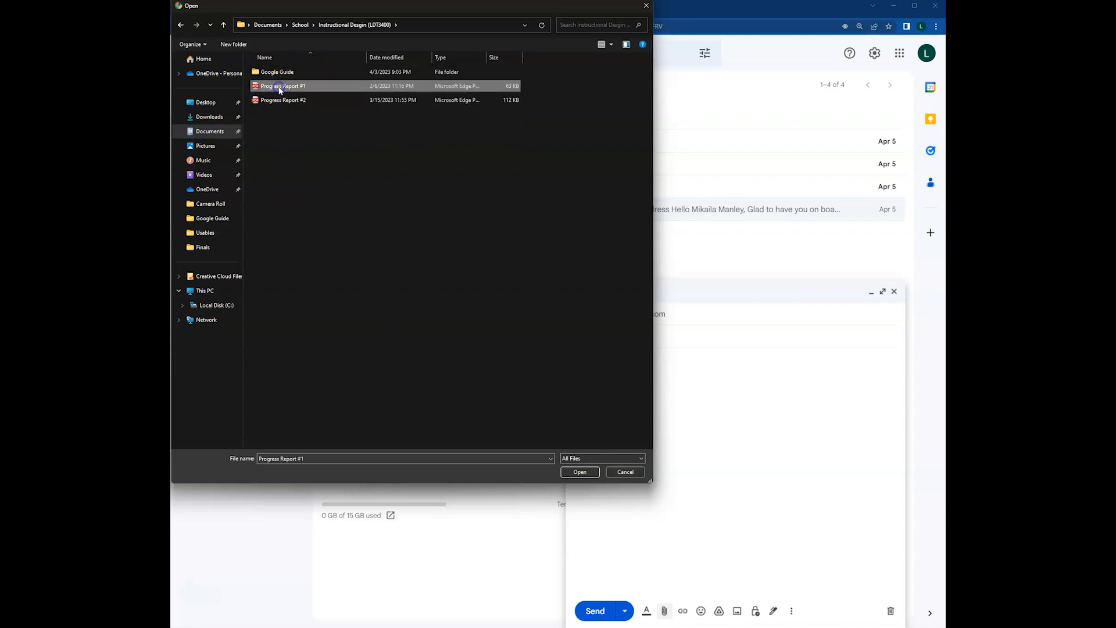
pyautogui.click(579, 471)
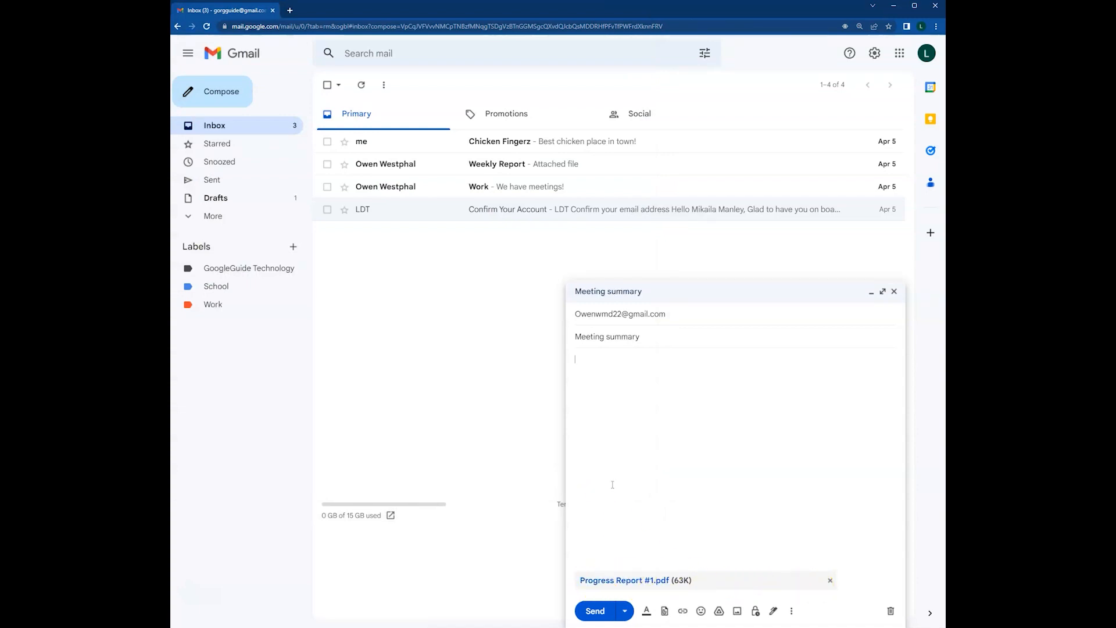
# Paste the greeting, main paragraph and Best regards closing into the body, review them, and send
pyautogui.hotkey('ctrl', 'v')
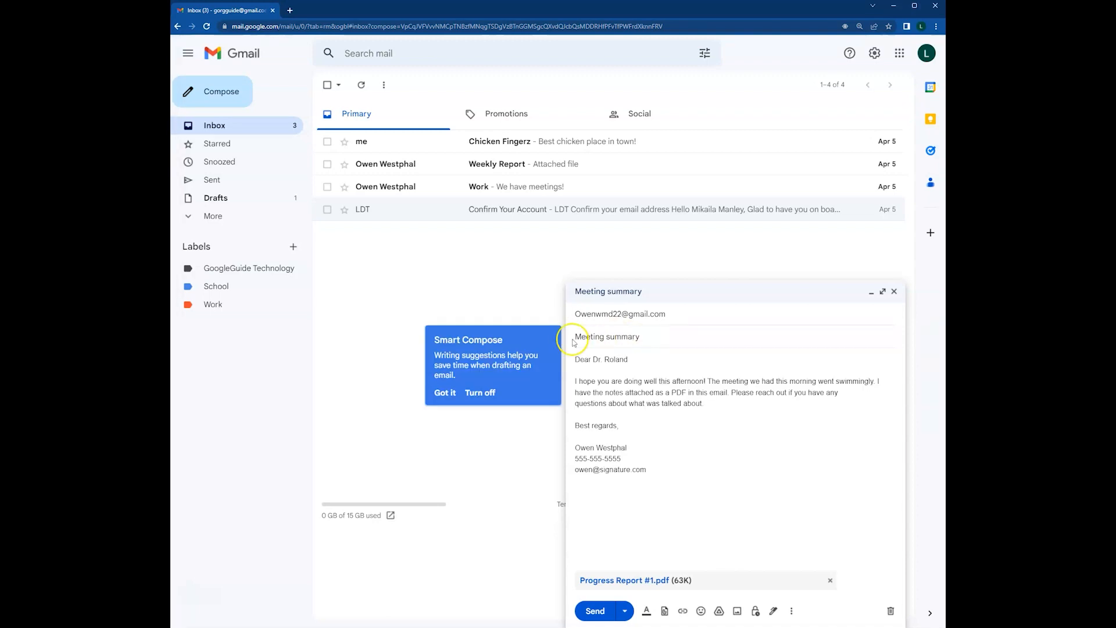
pyautogui.moveTo(576, 336); pyautogui.dragTo(649, 336)
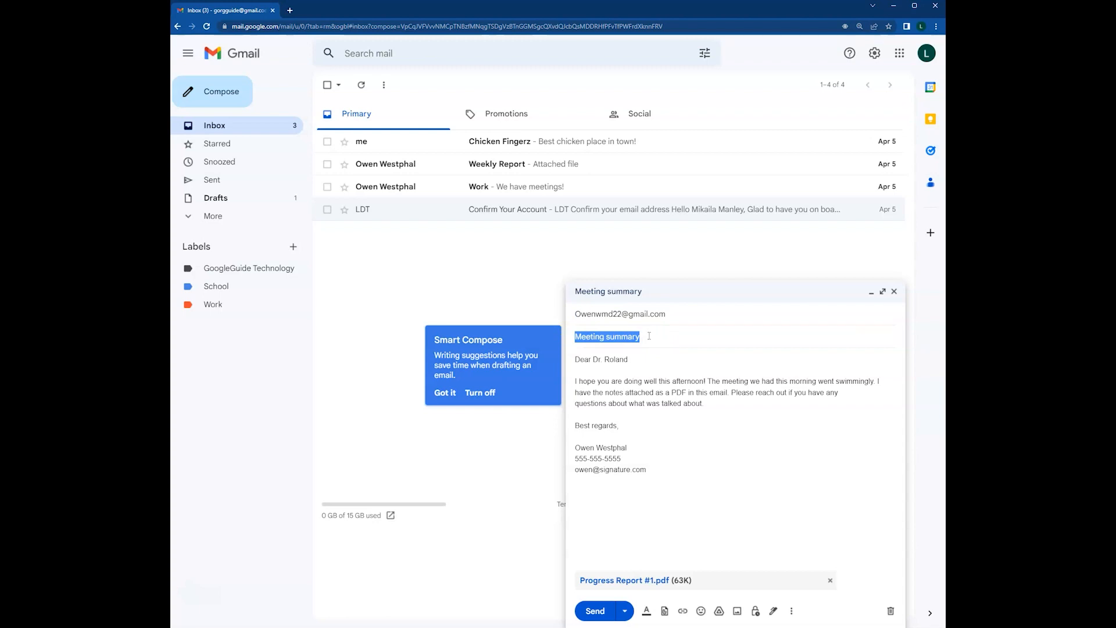
pyautogui.click(581, 362)
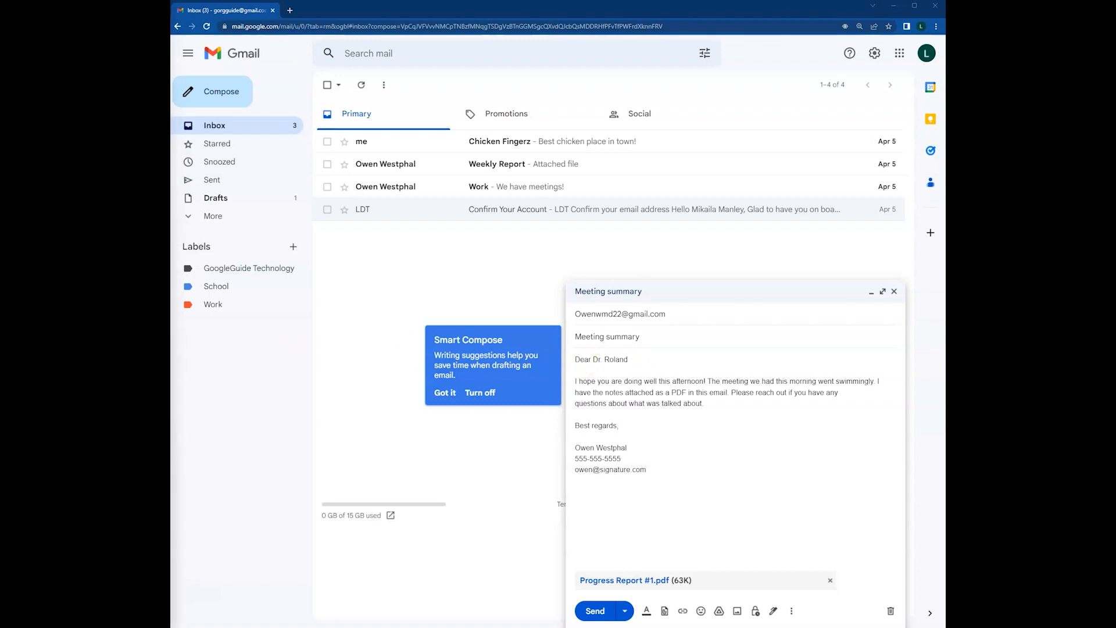
pyautogui.click(576, 382)
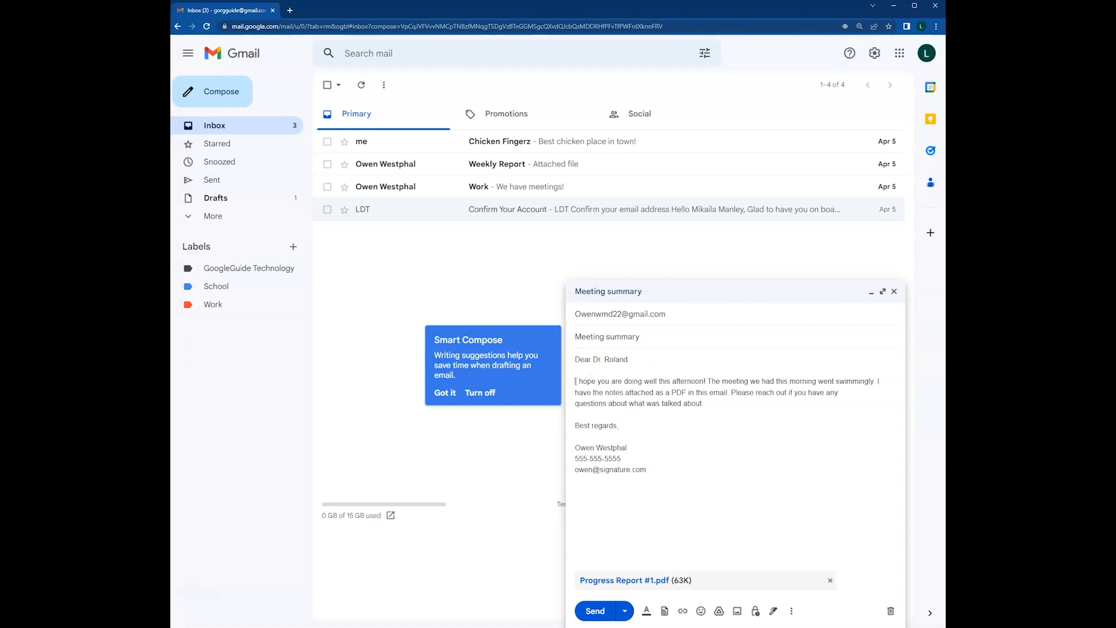
pyautogui.moveTo(575, 381); pyautogui.dragTo(758, 408)
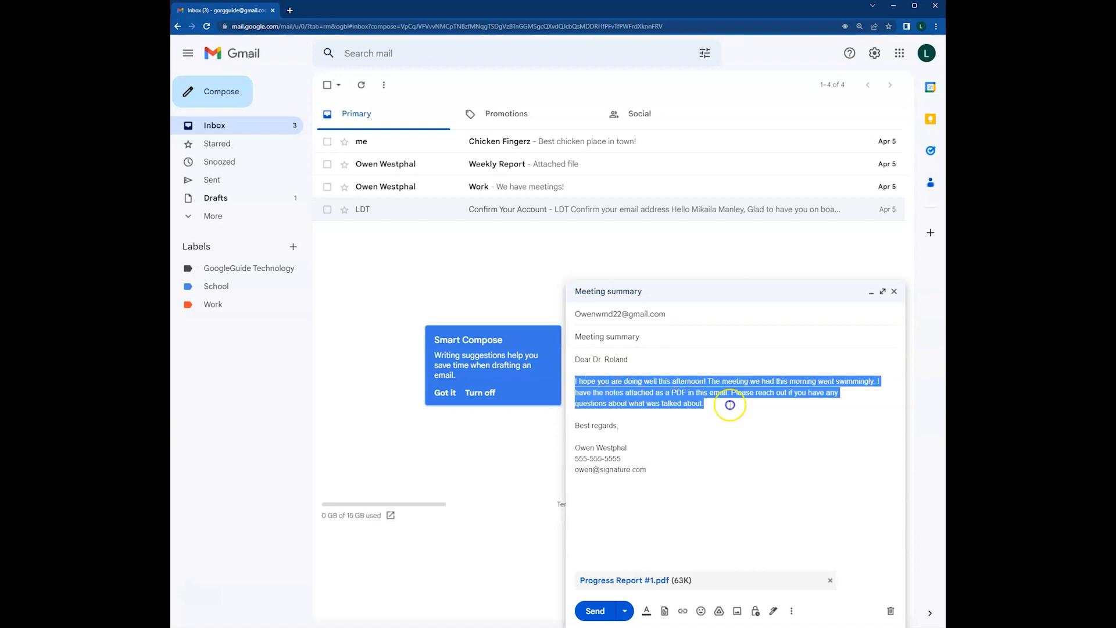
pyautogui.click(758, 425)
pyautogui.tripleClick(633, 430)
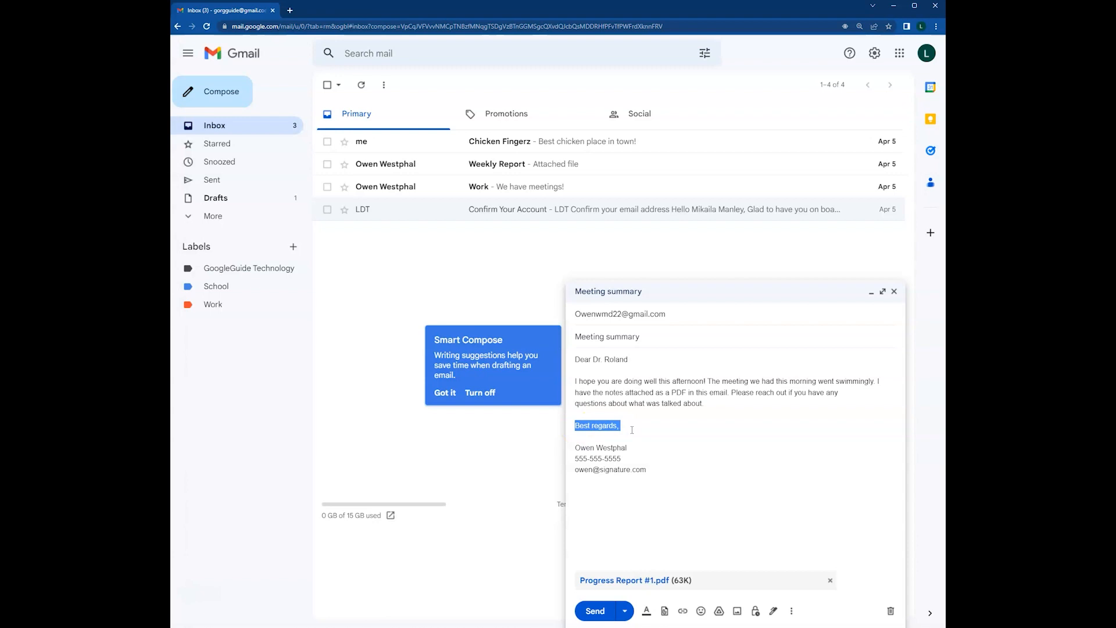
pyautogui.click(579, 448)
pyautogui.hotkey('ctrl', 'Return')
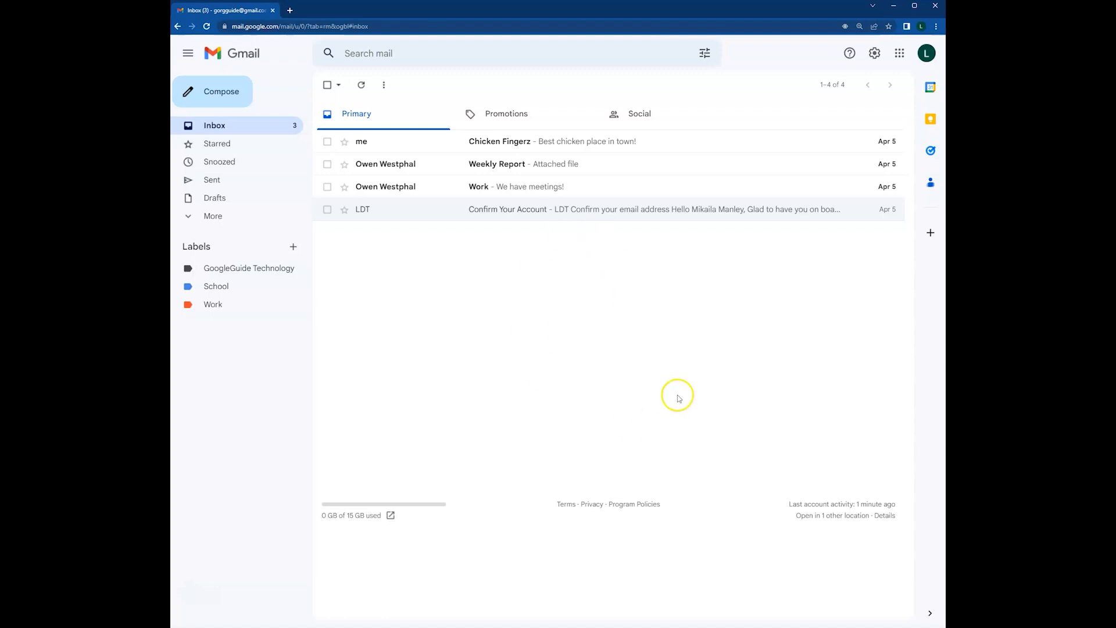
# Go to See all settings and scroll the General tab to the empty Signature section
pyautogui.click(874, 58)
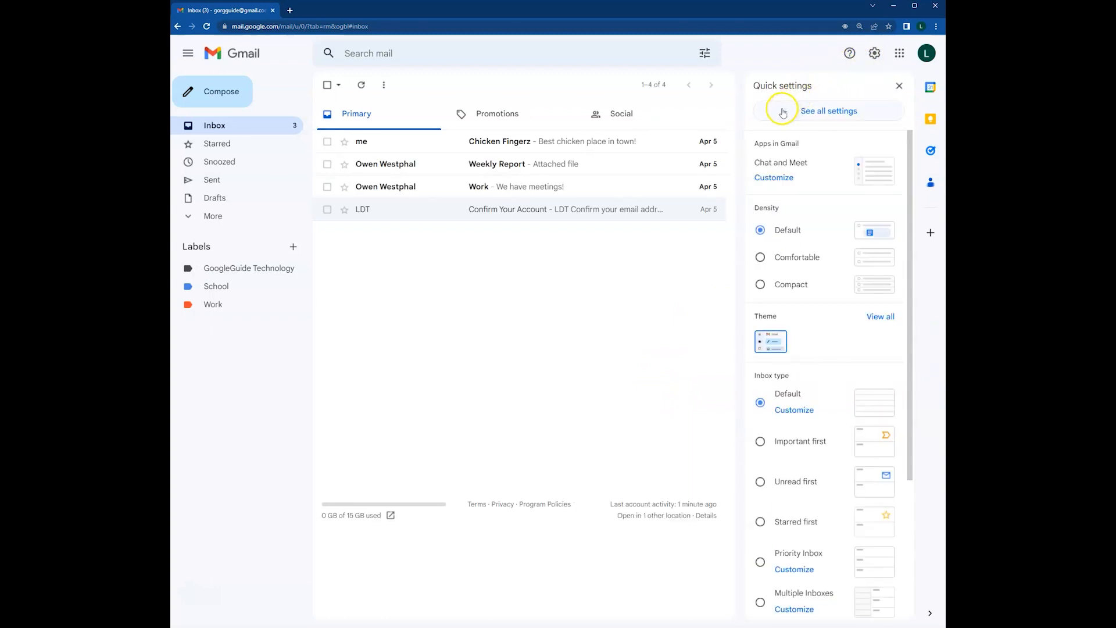
pyautogui.click(834, 116)
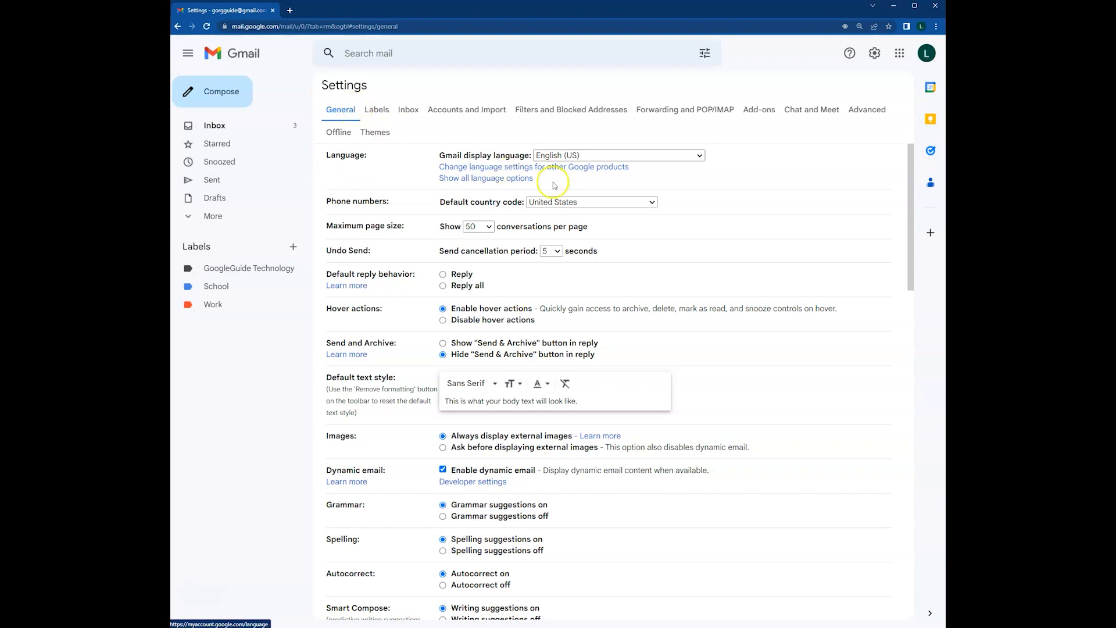
pyautogui.scroll(-9, 620, 264)
pyautogui.scroll(-9, 619, 266)
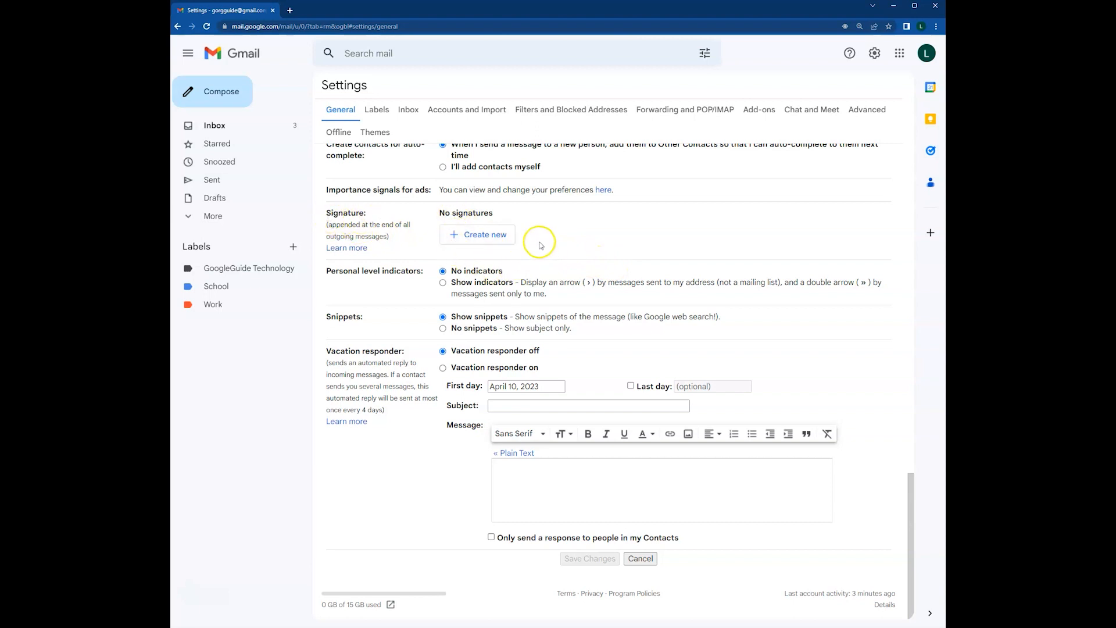
# Create the new work signature and enter the sender's full name and phone number in it
pyautogui.click(488, 236)
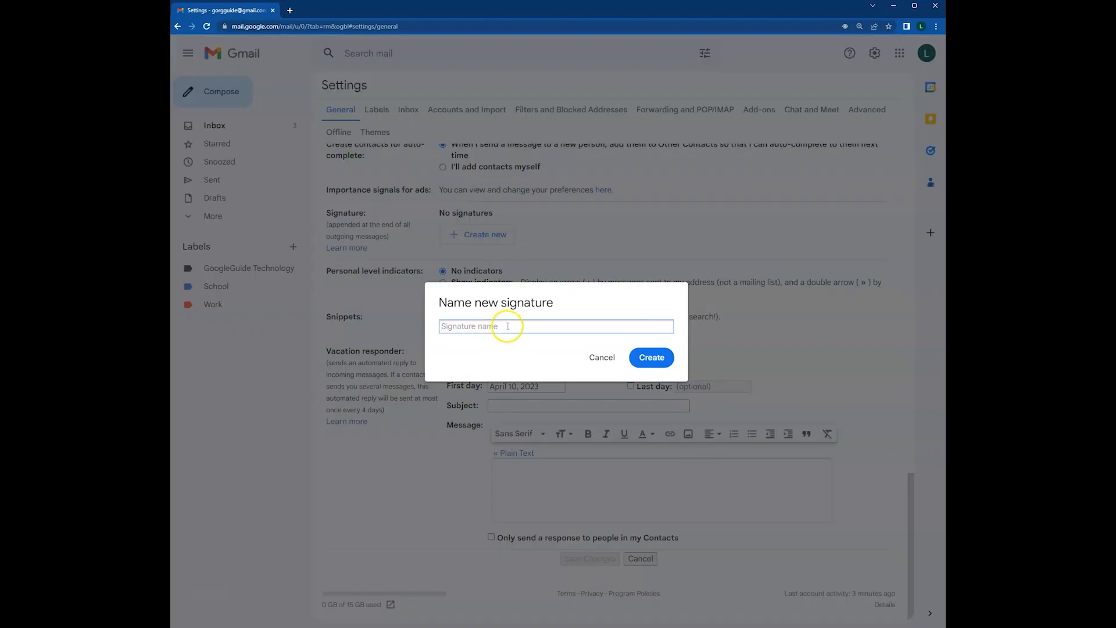
pyautogui.write('Owen Work')
pyautogui.press('Return')
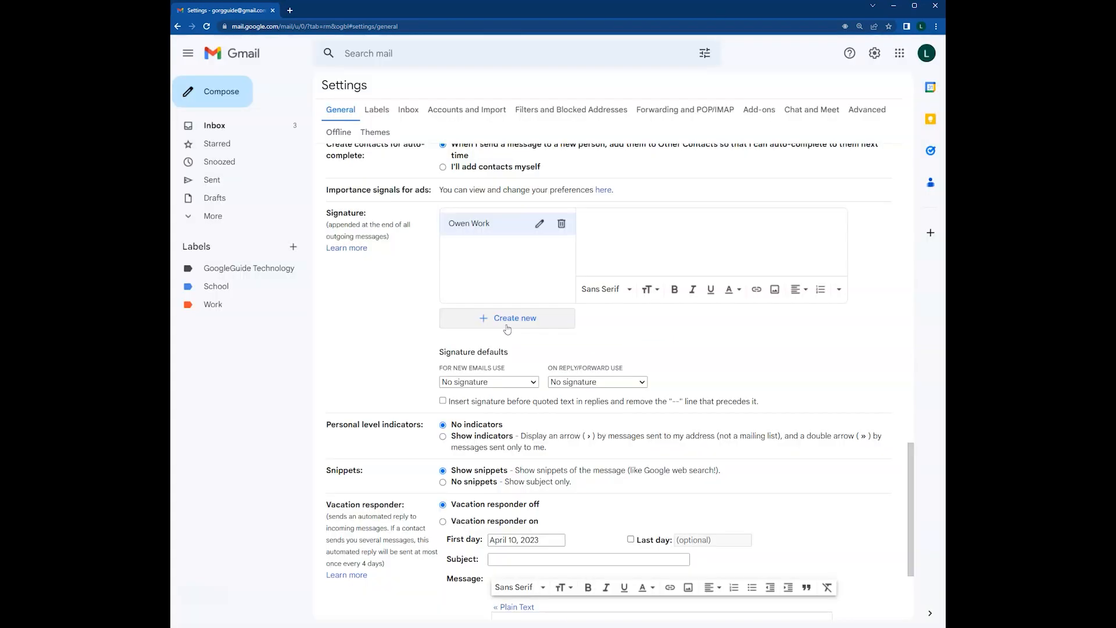
pyautogui.click(489, 233)
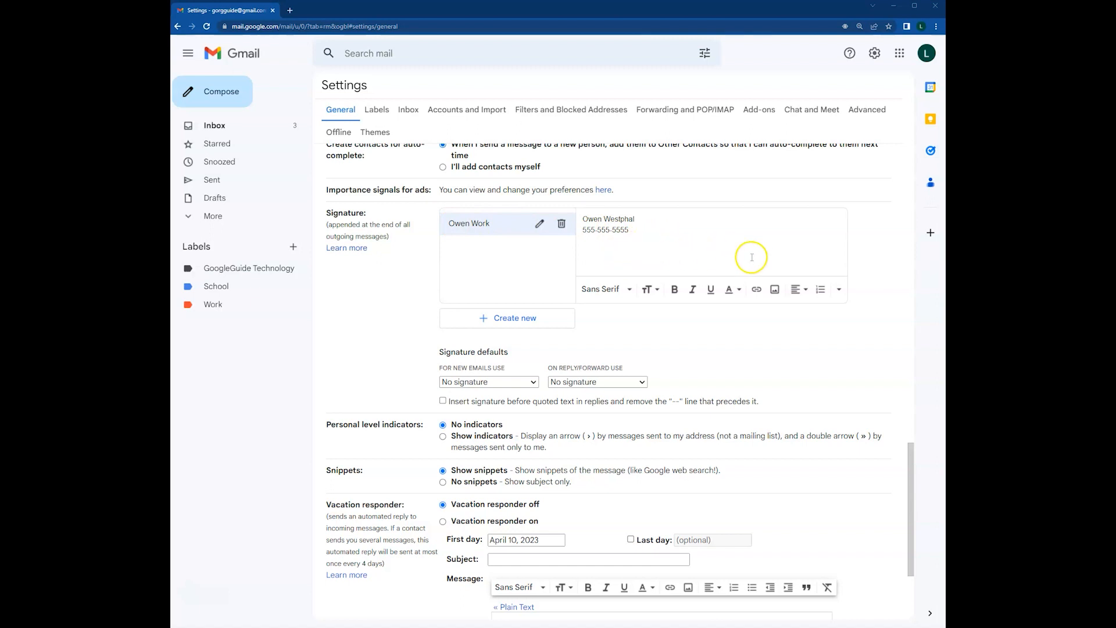
# Upload a photo from the Saved Pictures folder into the signature below the name and phone
pyautogui.click(776, 290)
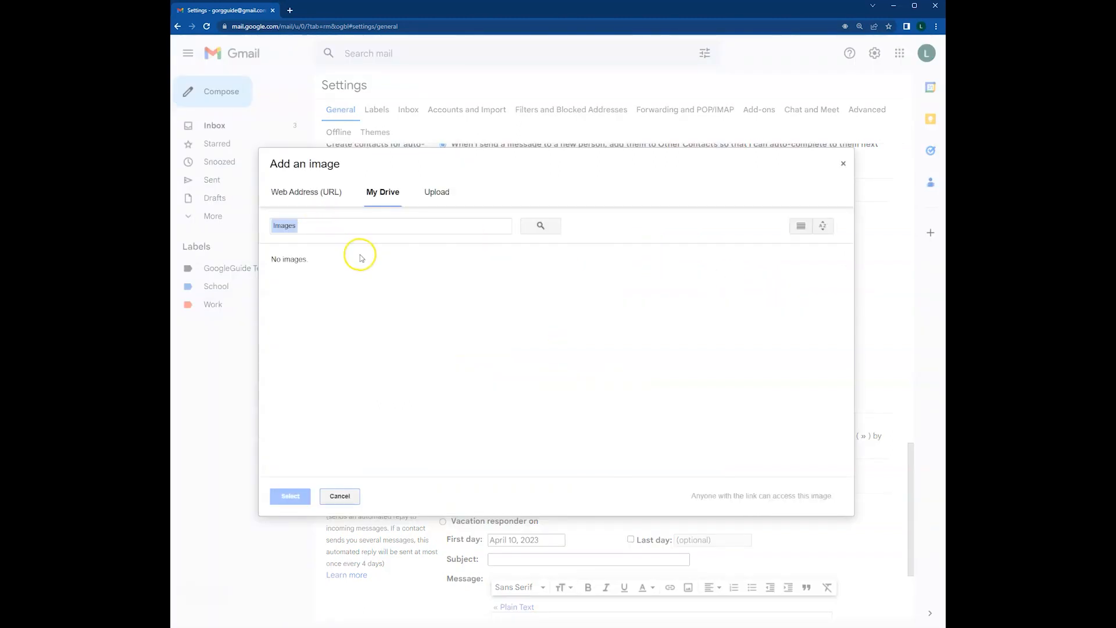
pyautogui.click(437, 192)
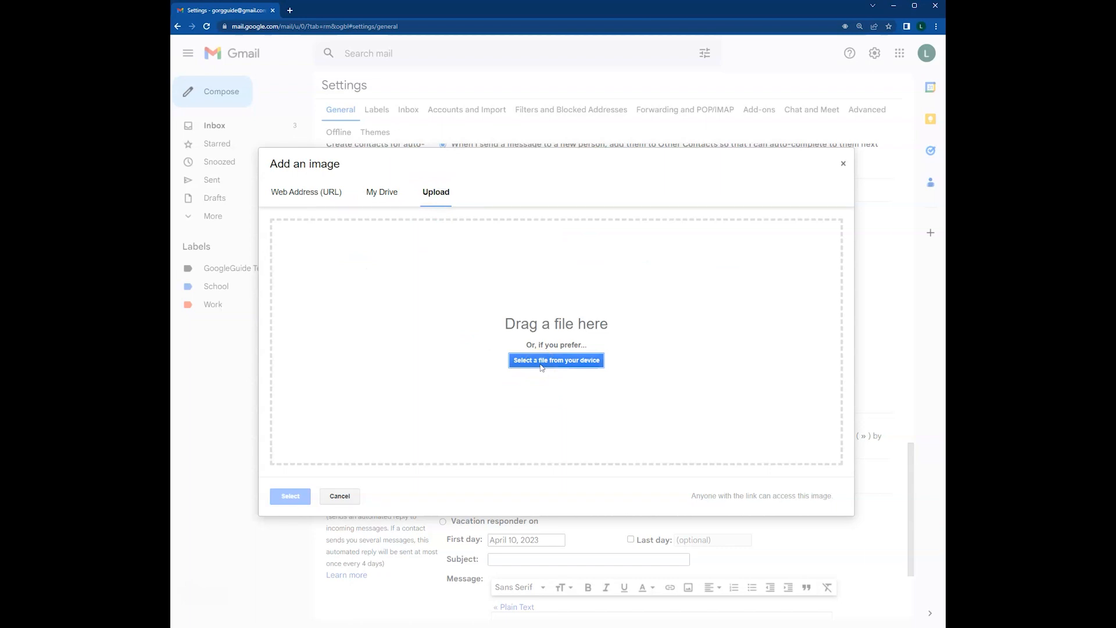
pyautogui.click(557, 376)
pyautogui.click(550, 363)
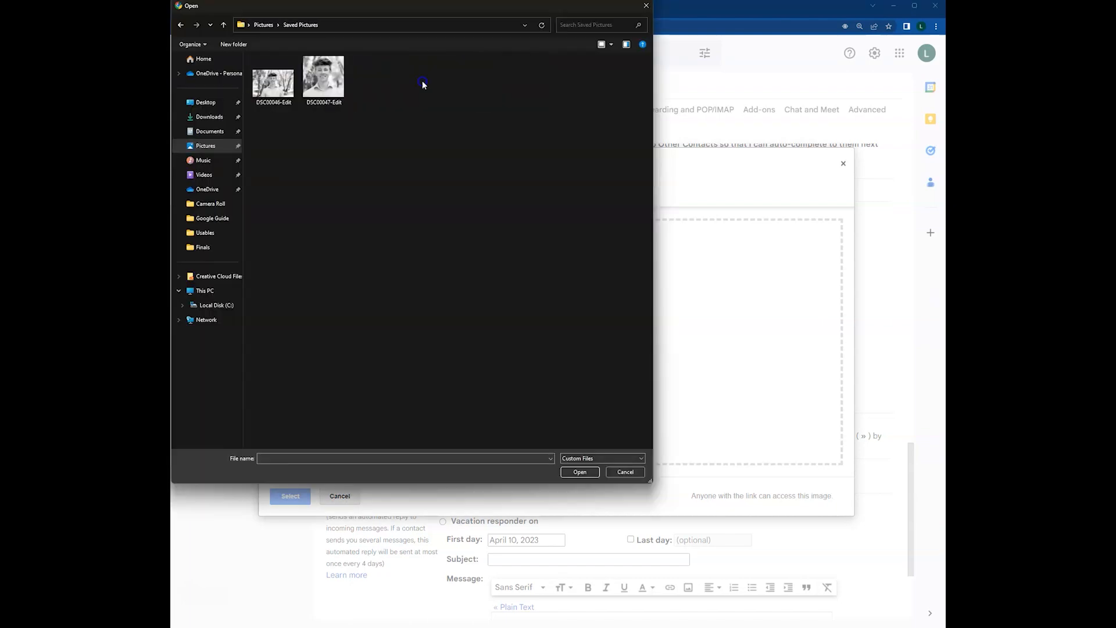
pyautogui.doubleClick(318, 78)
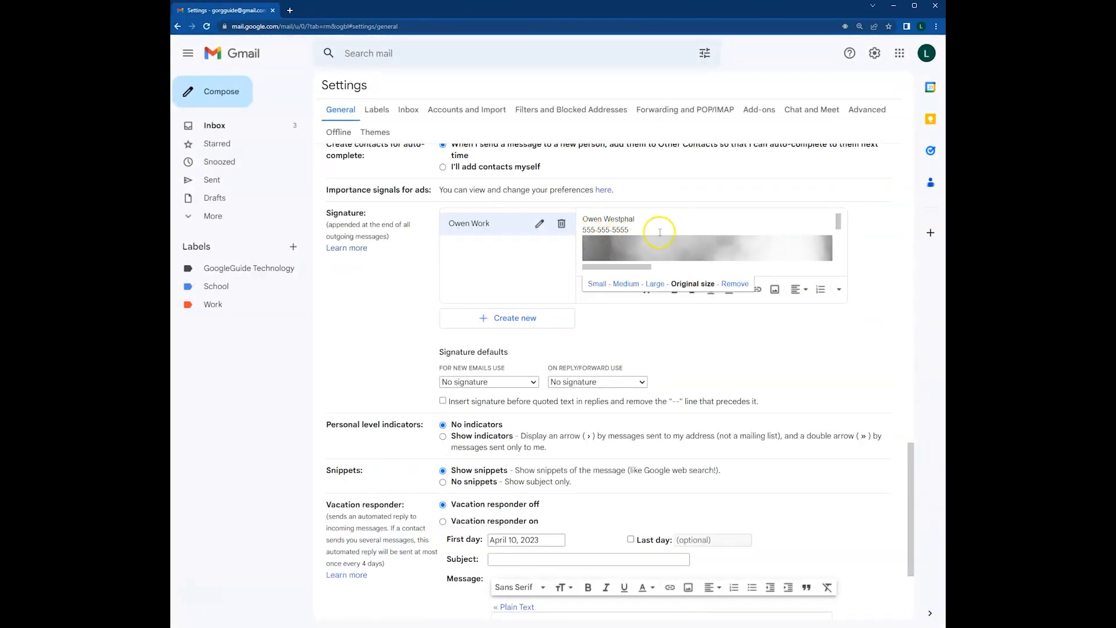
# Resize the signature photo to Small
pyautogui.scroll(-2, 667, 231)
pyautogui.scroll(2, 667, 231)
pyautogui.click(613, 248)
pyautogui.click(597, 283)
# Use the work signature for new emails and no signature for replies, then save changes
pyautogui.scroll(1, 634, 242)
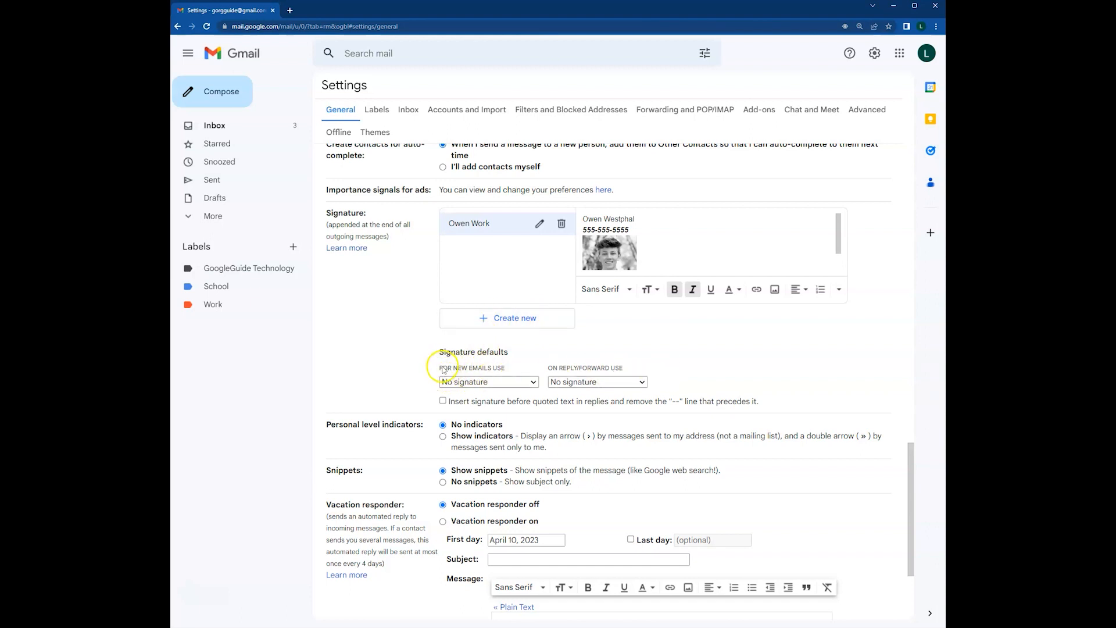
pyautogui.click(471, 382)
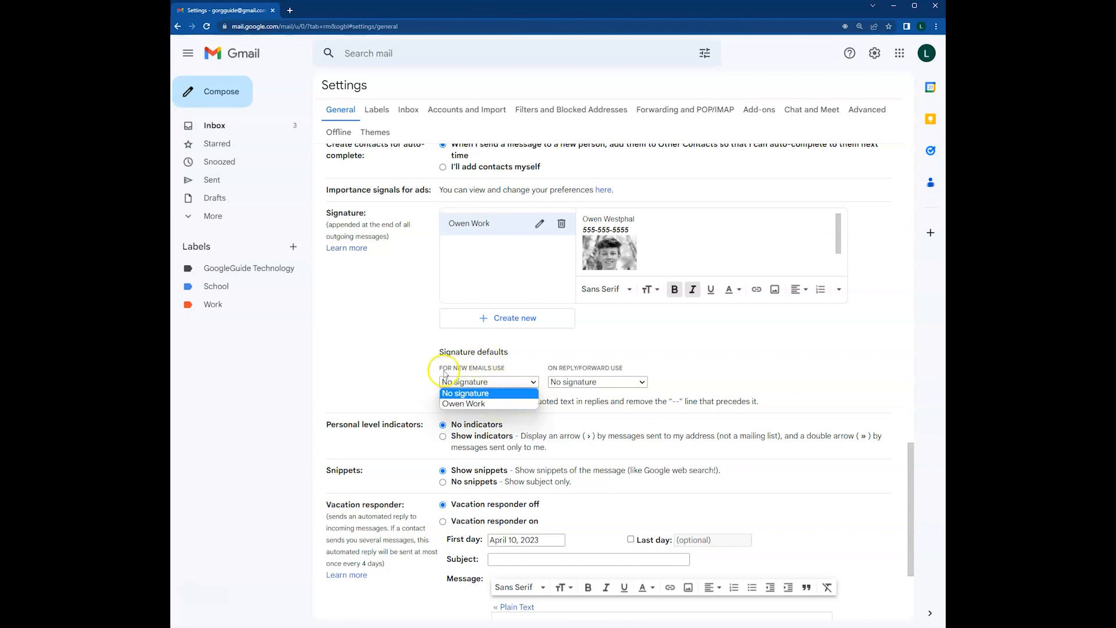
pyautogui.click(464, 404)
pyautogui.click(574, 381)
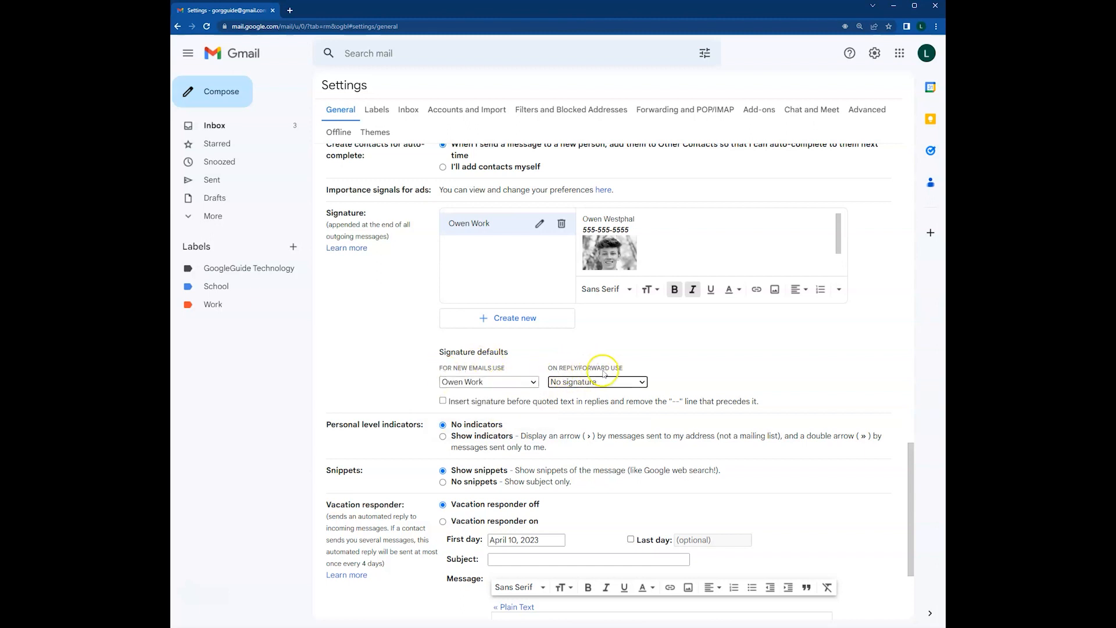
pyautogui.click(602, 382)
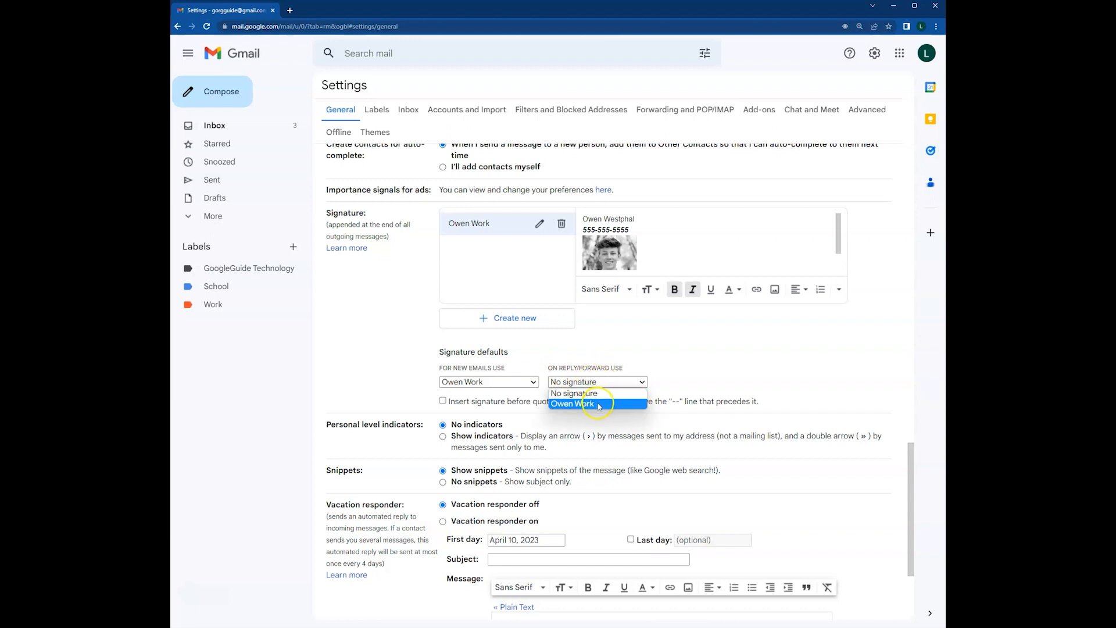
pyautogui.click(590, 391)
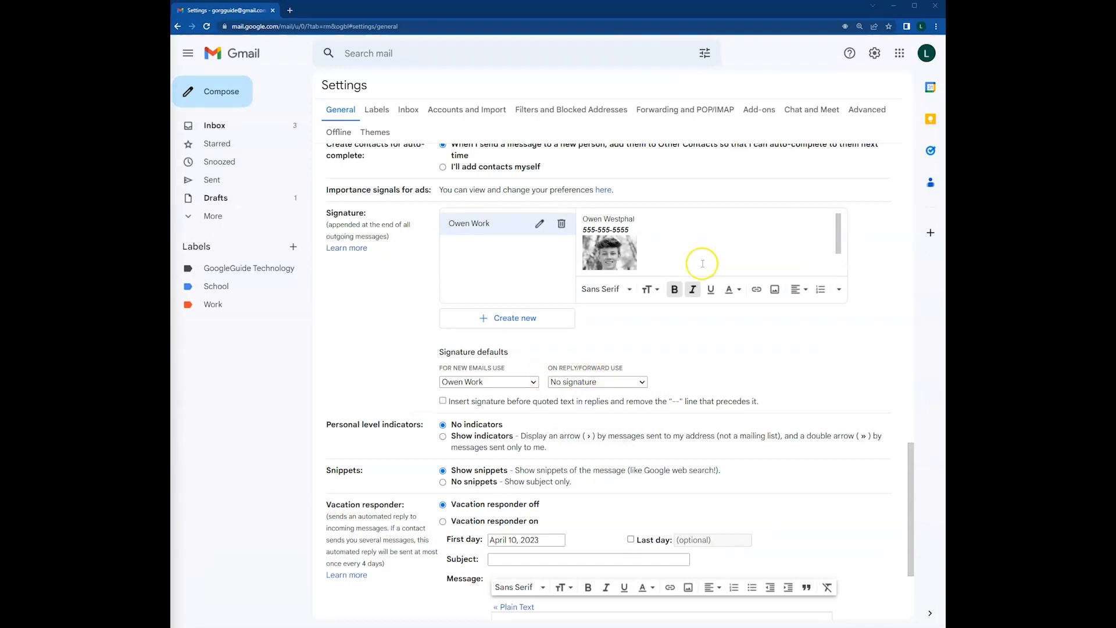
pyautogui.scroll(-3, 703, 263)
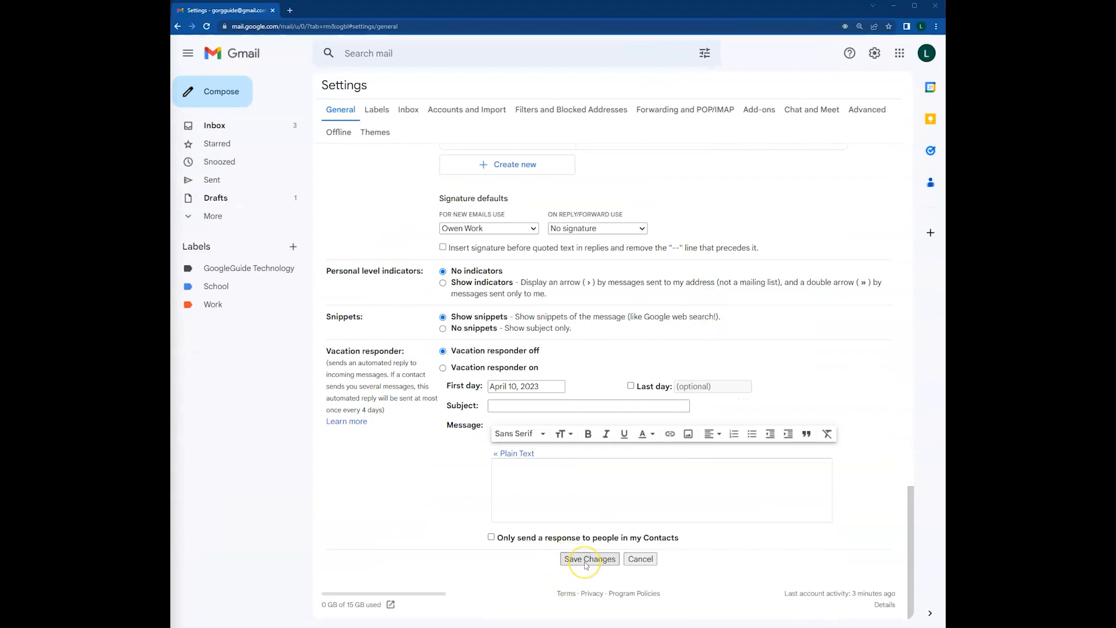
pyautogui.click(586, 562)
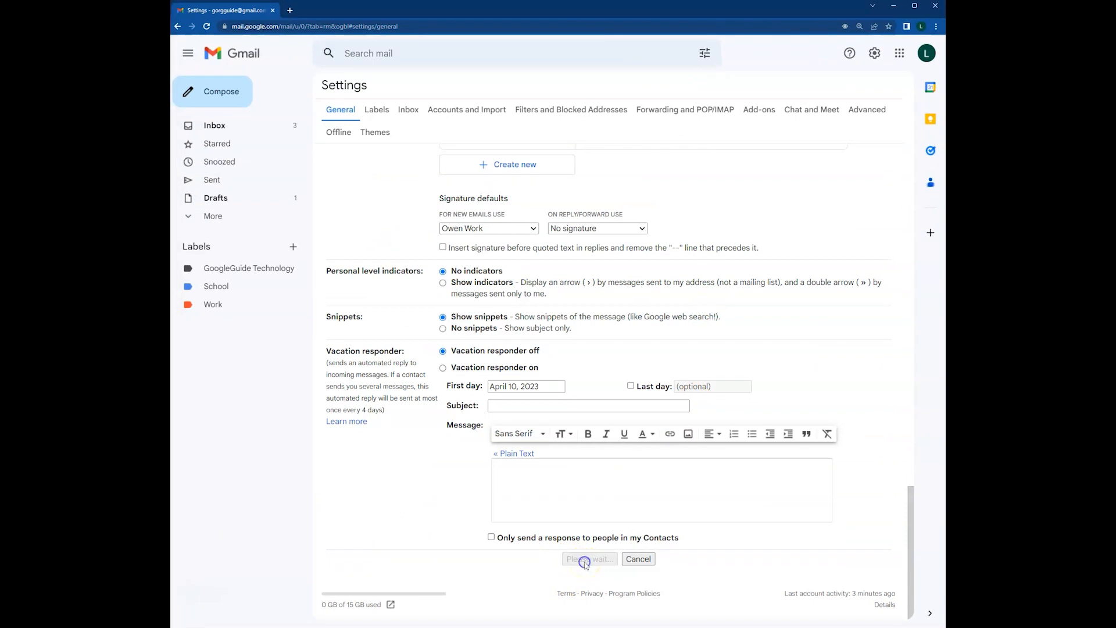
# Open a new message, verify the work signature appears, then select and delete it
pyautogui.click(220, 92)
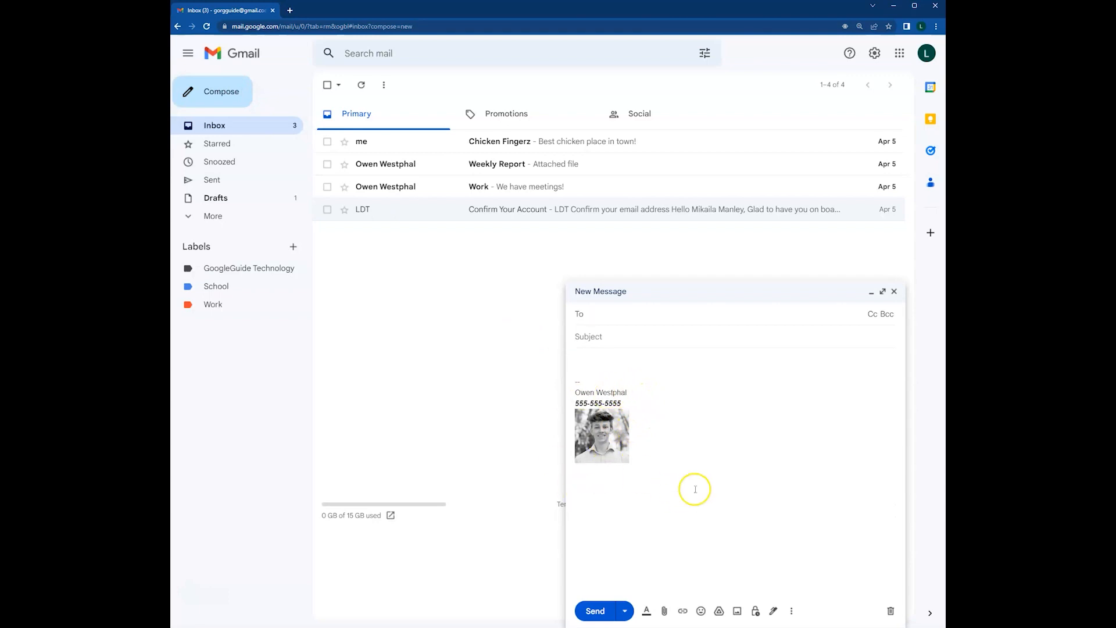
pyautogui.click(633, 394)
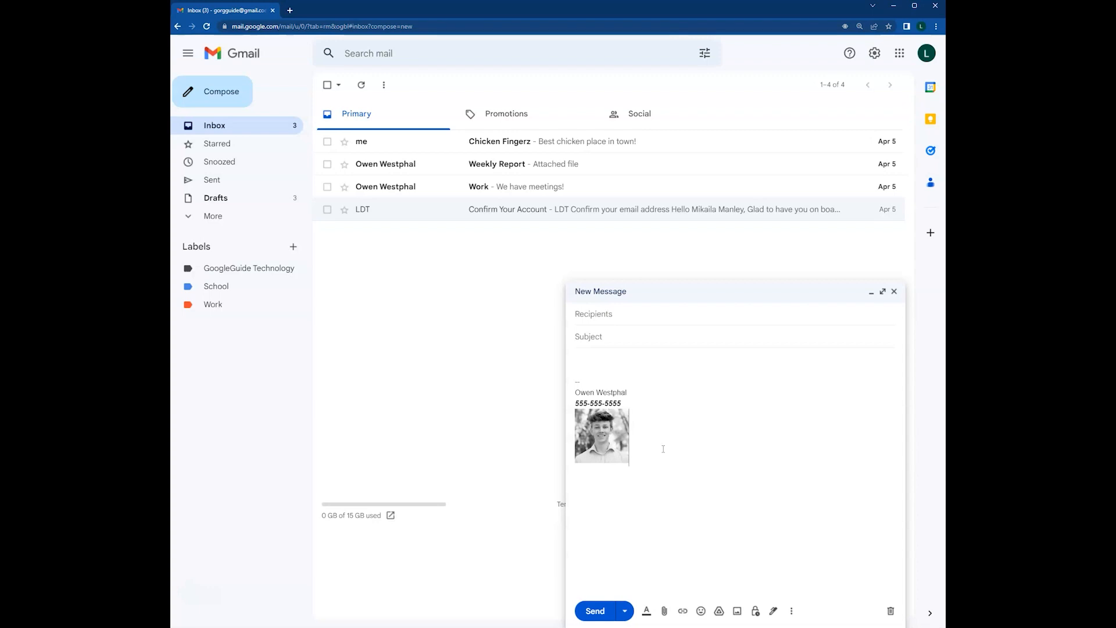
pyautogui.moveTo(664, 449); pyautogui.dragTo(564, 391)
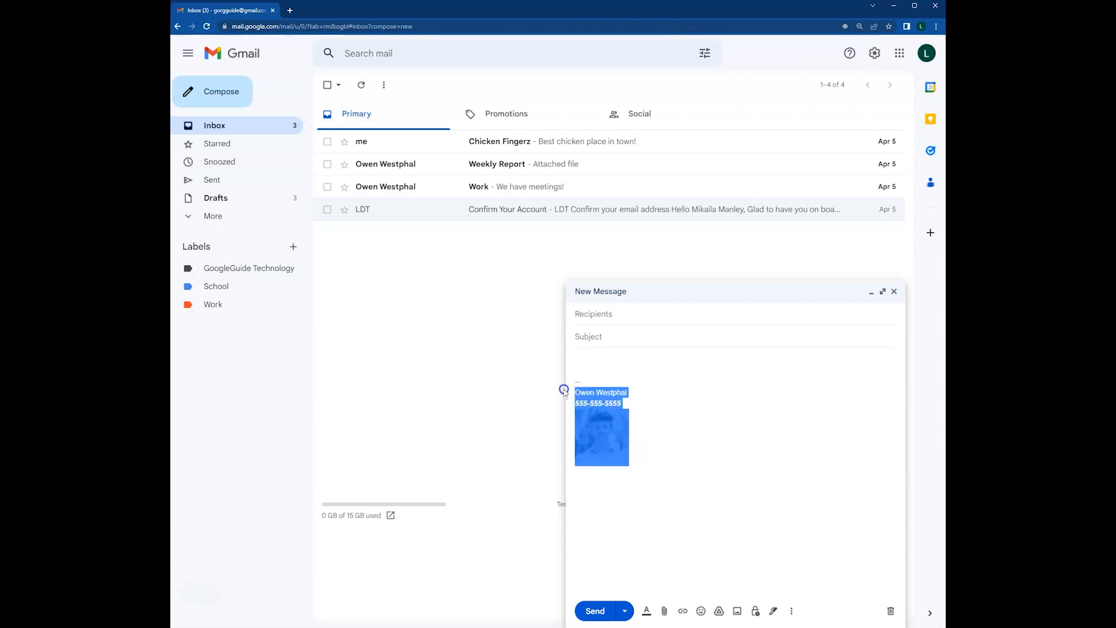
pyautogui.press('BackSpace')
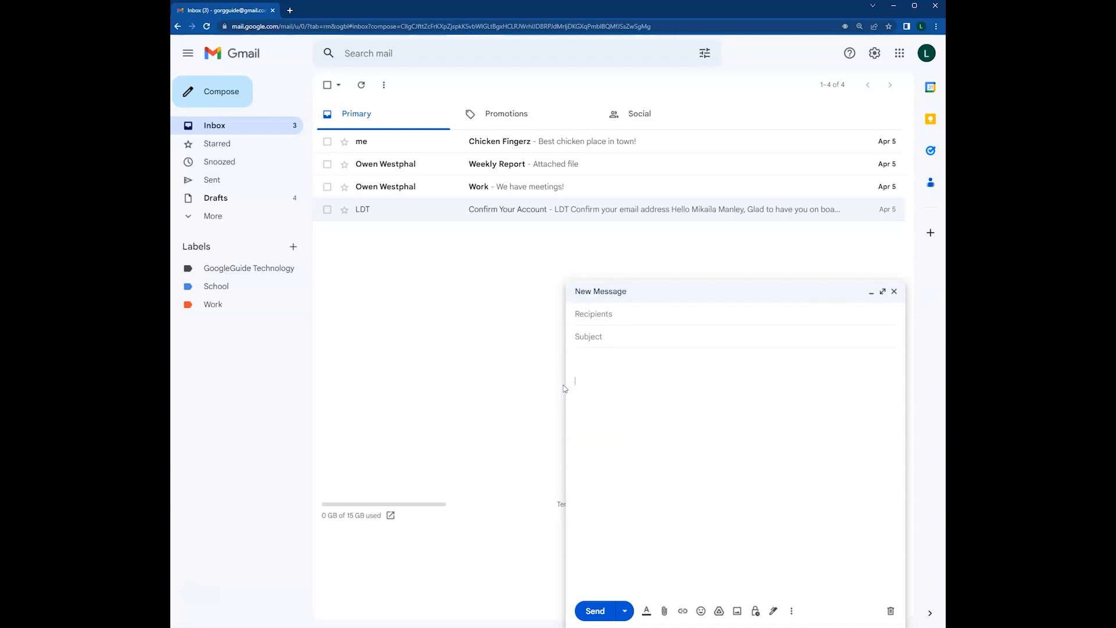